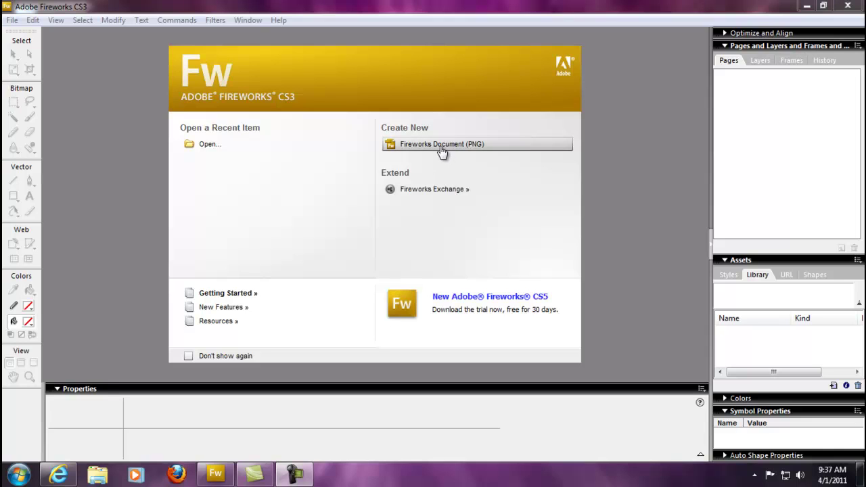
Create Untitled-1.png as a new 700 × 50 pixel document with a white canvas
left_click(440, 148)
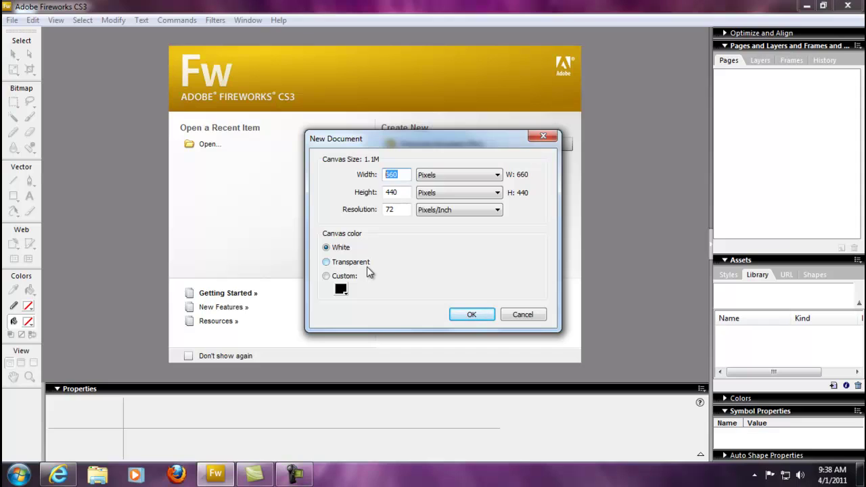
type("799")
key("BackSpace")
key("BackSpace")
type("00")
left_click_drag(407, 192, 345, 196)
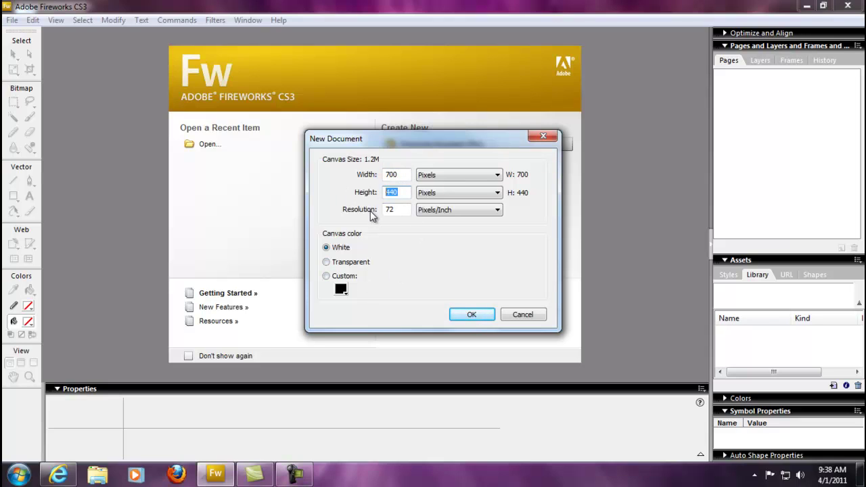
type("50")
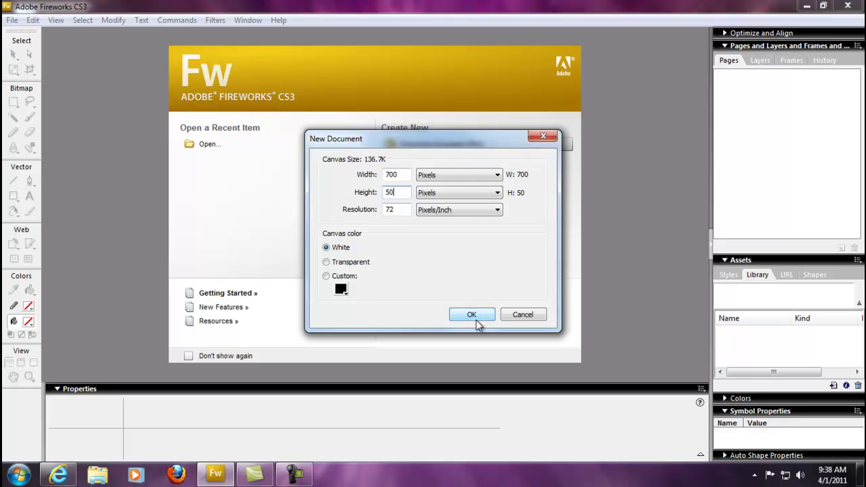
left_click(475, 316)
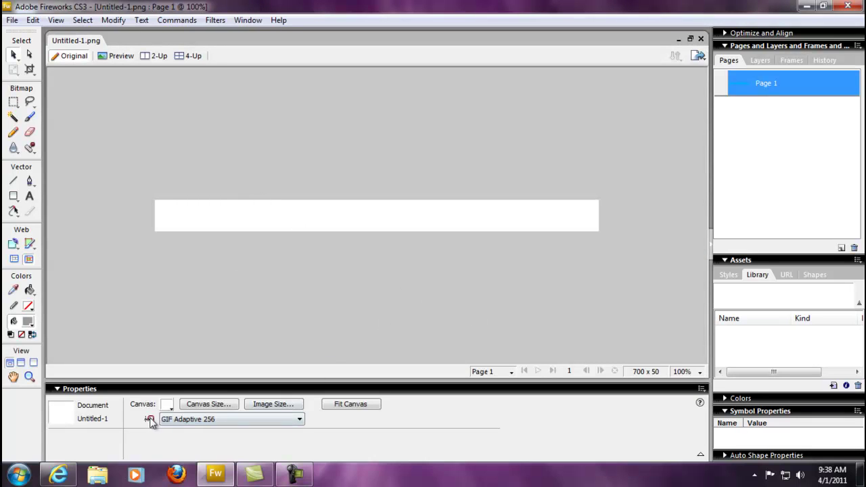
Set the canvas colour in the Properties panel to transparent (no colour)
left_click(167, 403)
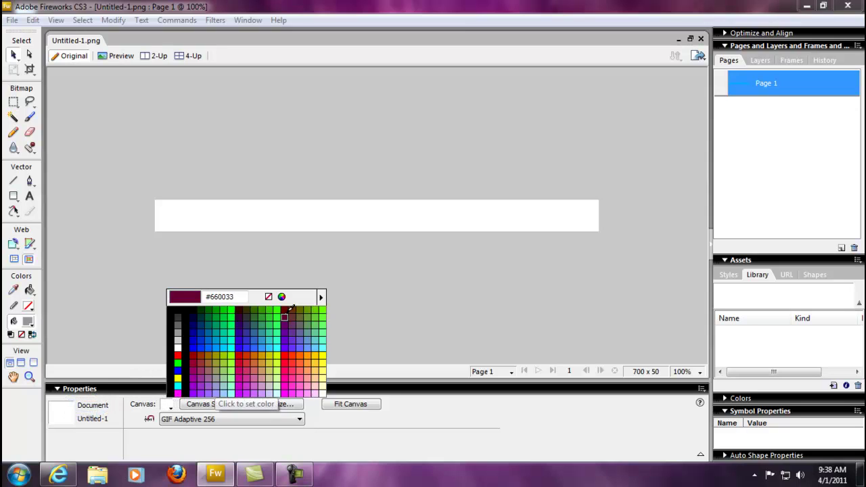
left_click(268, 296)
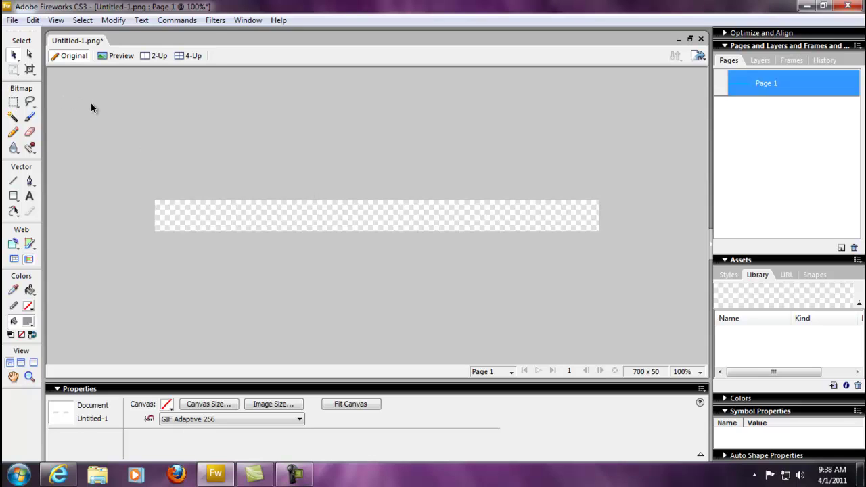
Insert a new button symbol with Edit > Insert > New Button
left_click(33, 21)
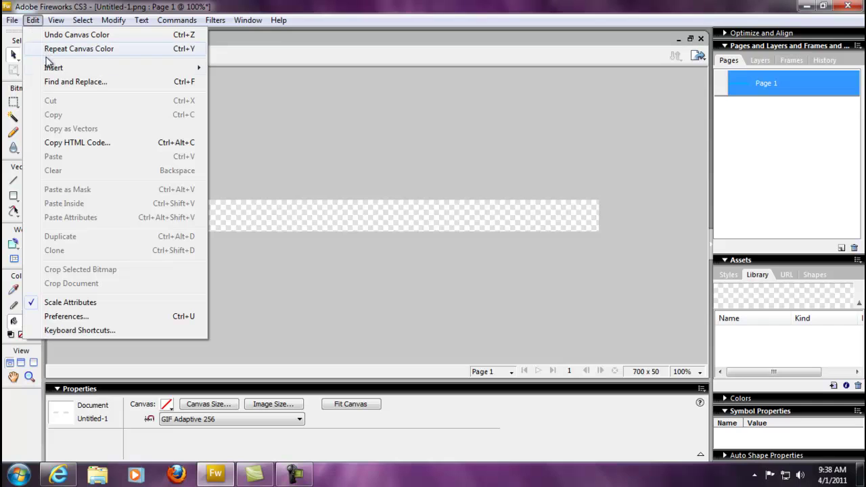
mouse_move(53, 70)
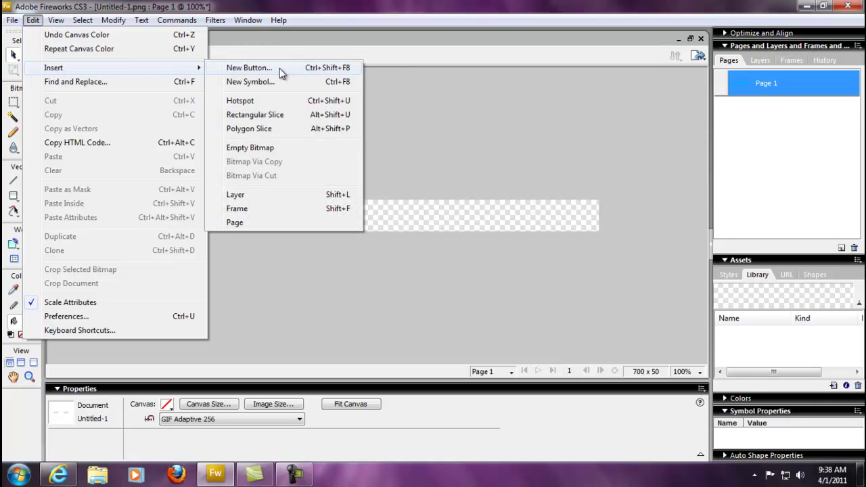
left_click(282, 71)
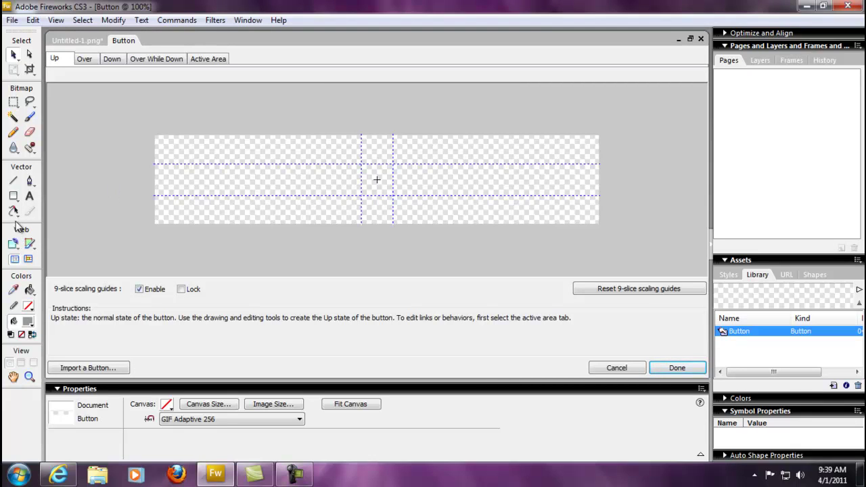
Draw a trial rectangle, give it the Plastic Button 001 style, then delete it
left_click(14, 196)
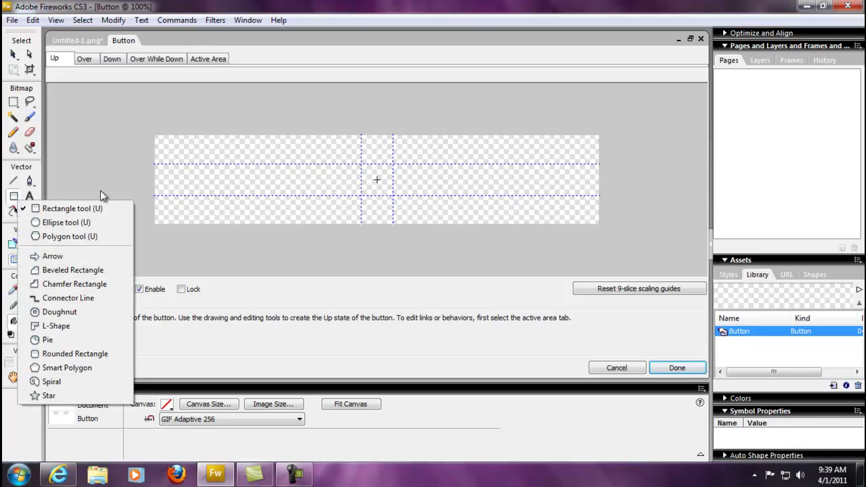
left_click(71, 208)
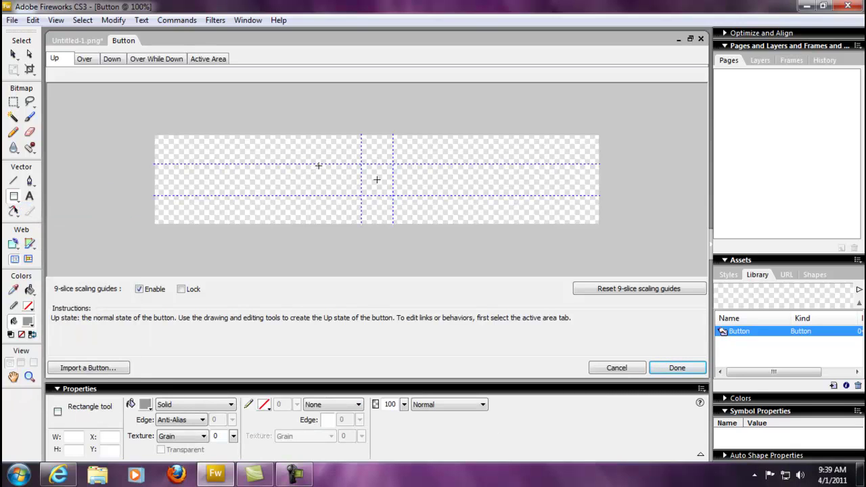
left_click_drag(329, 163, 432, 196)
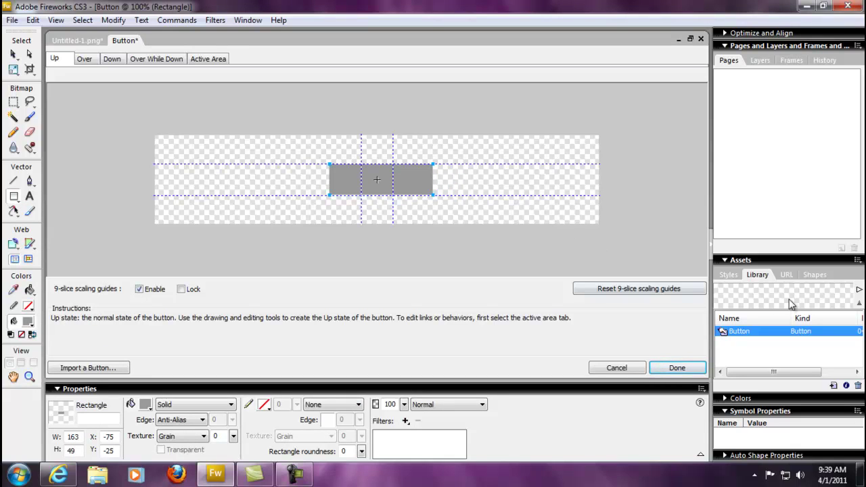
left_click(729, 275)
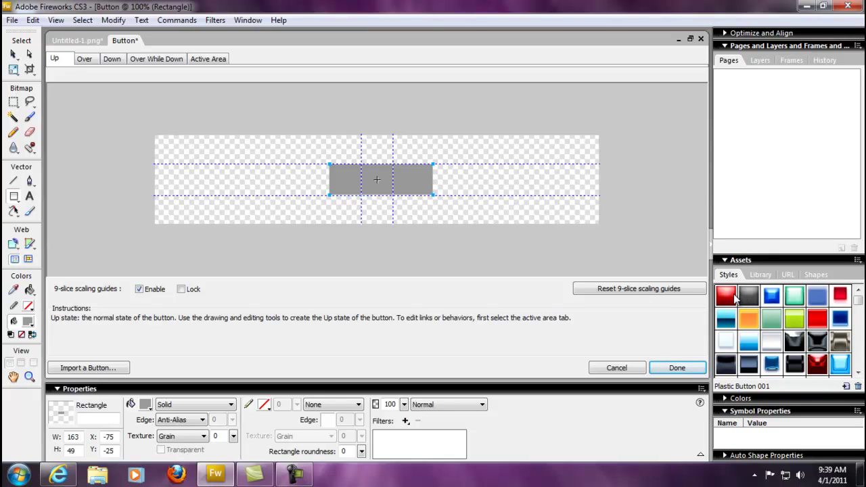
left_click(727, 295)
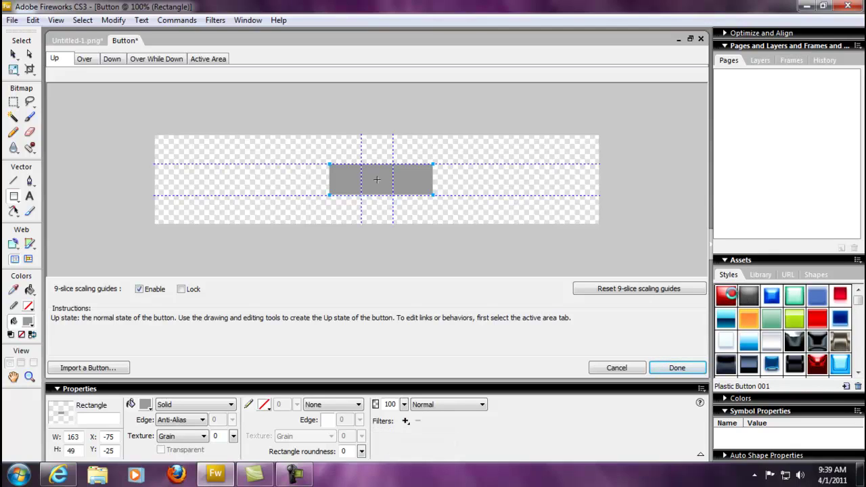
left_click(728, 295)
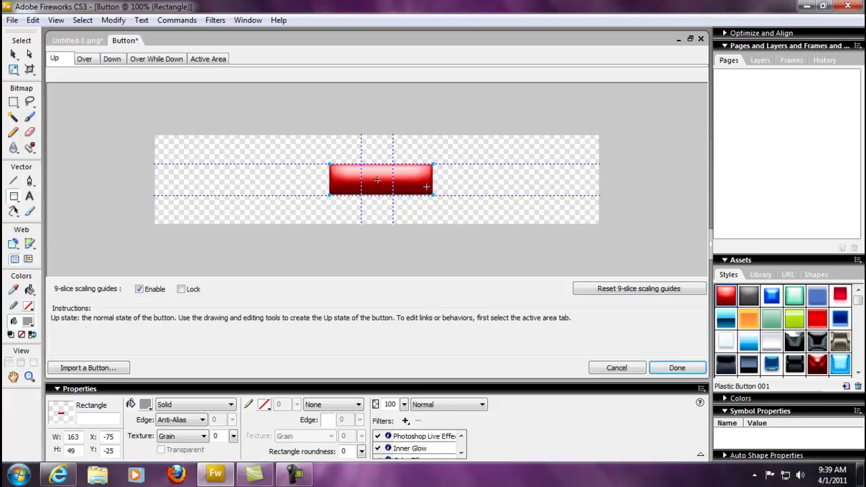
key("Delete")
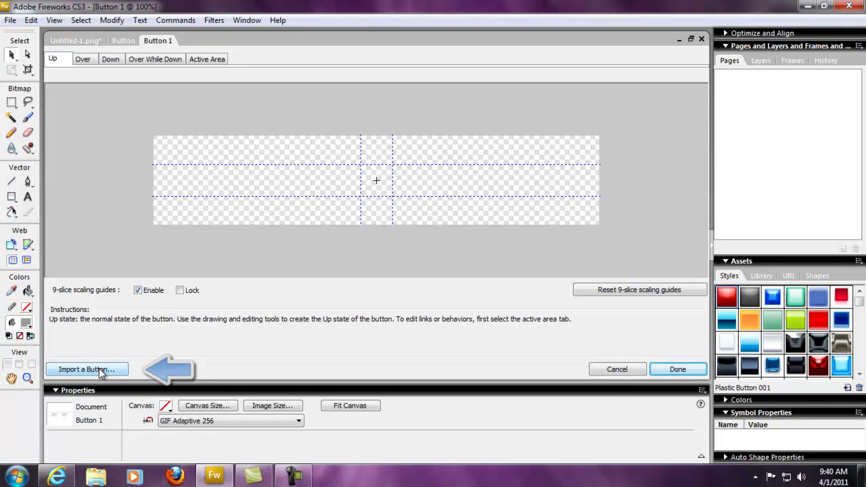
Import the last 4-State Button from the ready-made button library into the symbol
left_click(100, 370)
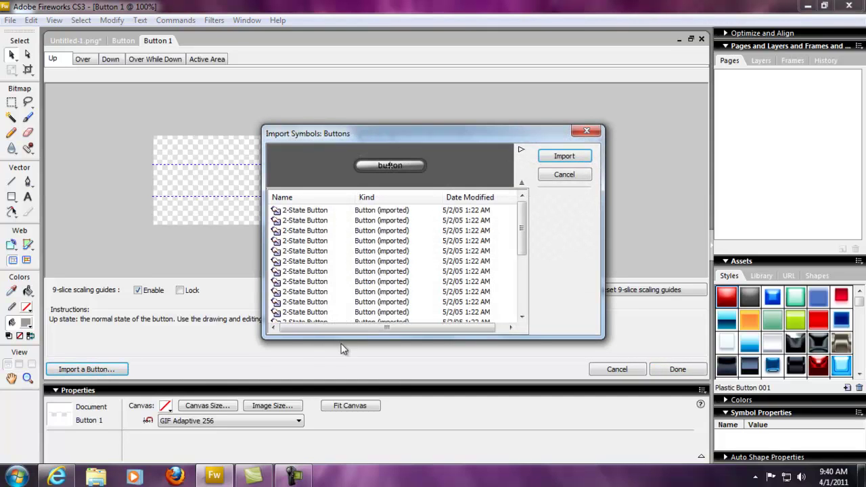
left_click(390, 213)
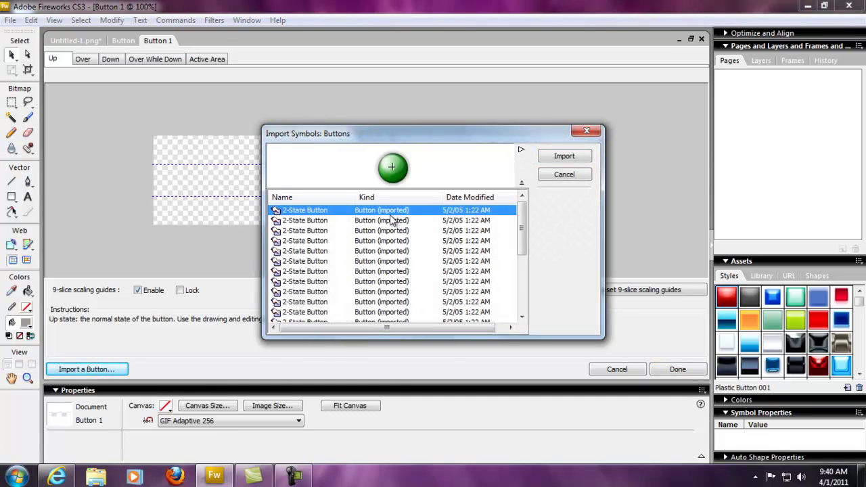
key("Down")
key("Down")
key("Down")
key("Down")
key("Down")
key("Down")
key("Down")
key("Down")
key("Down")
key("Down")
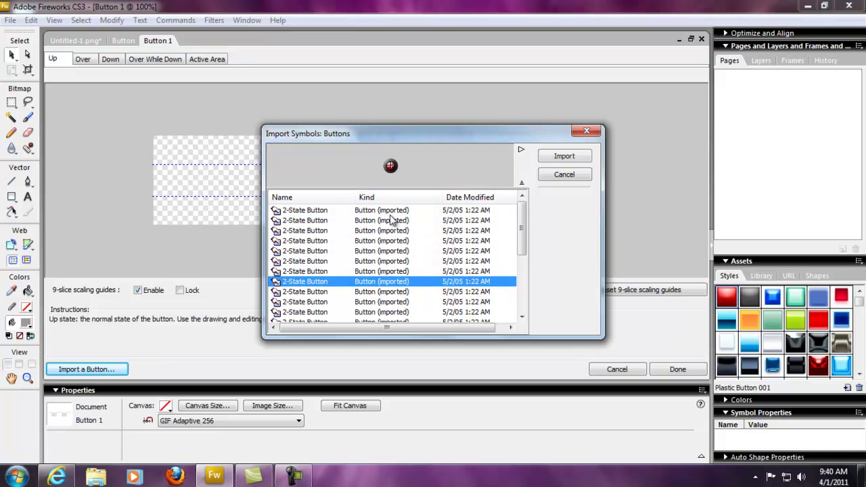
key("Down")
key("Down")
key("Down")
key("Down")
key("Down")
key("Down")
key("Down")
key("Down")
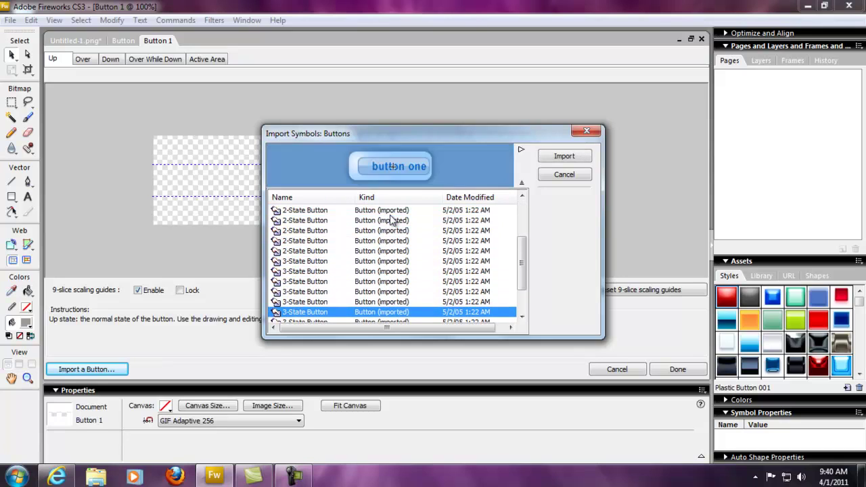
key("Down")
key("Down")
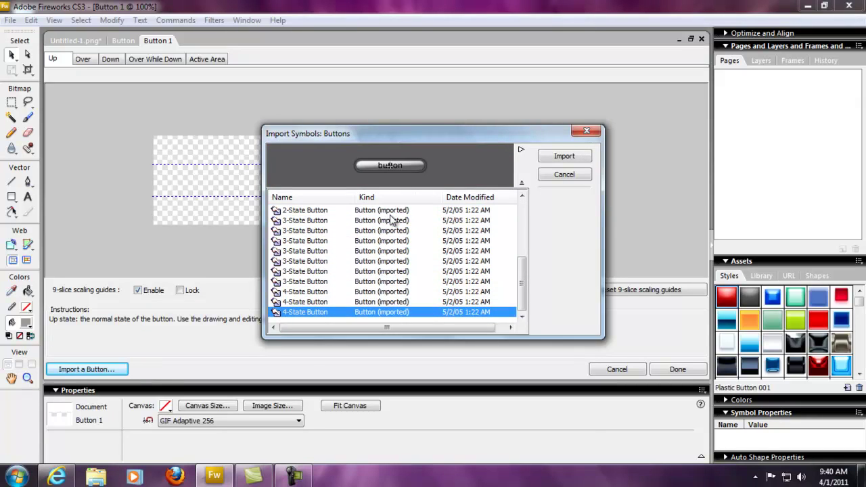
key("Up")
key("Up")
key("Up")
key("Up")
key("Down")
key("Down")
key("Down")
key("Down")
left_click(566, 159)
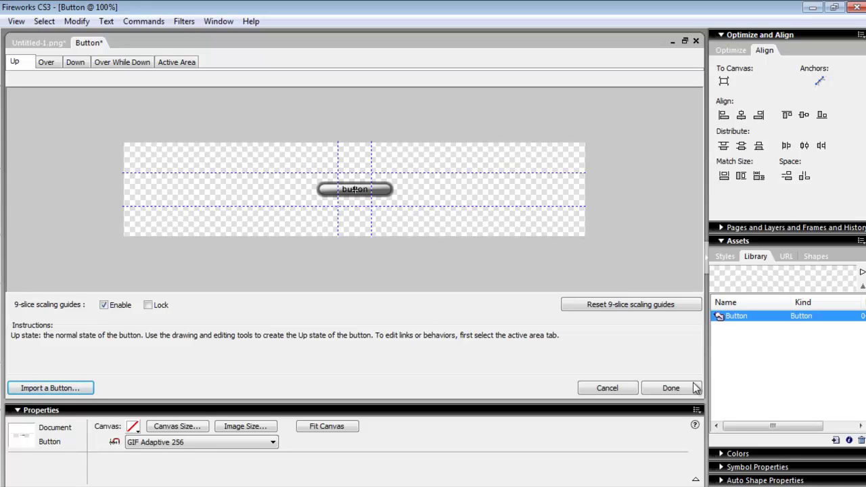
Finish the button symbol and change its instance label from 'button' to HOME
left_click(671, 388)
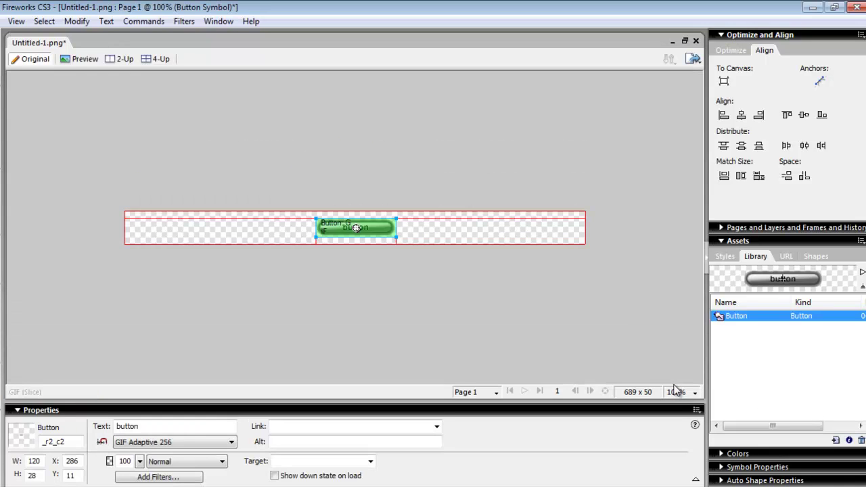
double_click(159, 425)
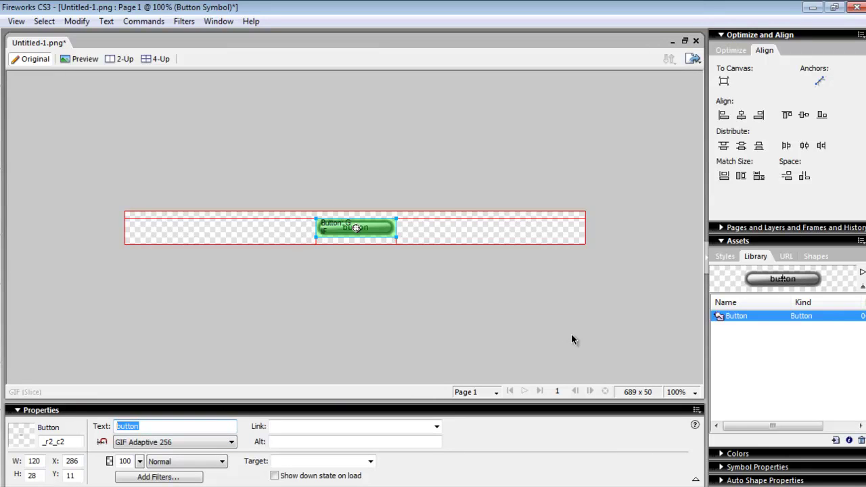
type("HOME")
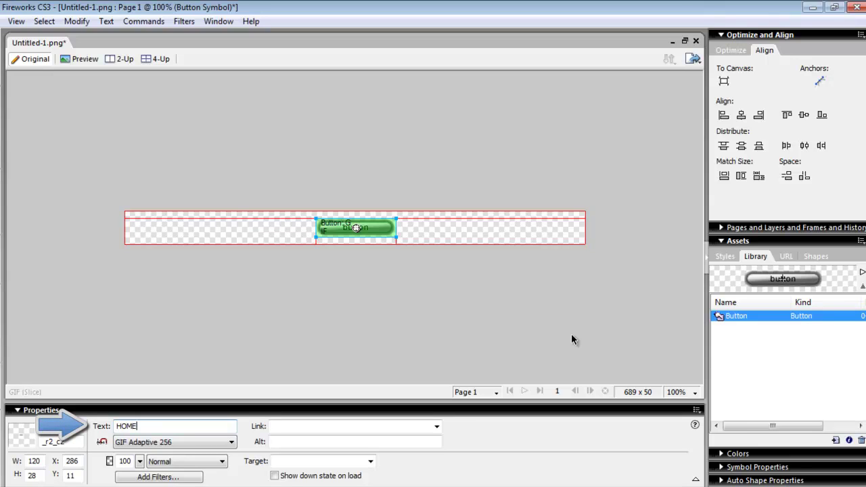
left_click(394, 312)
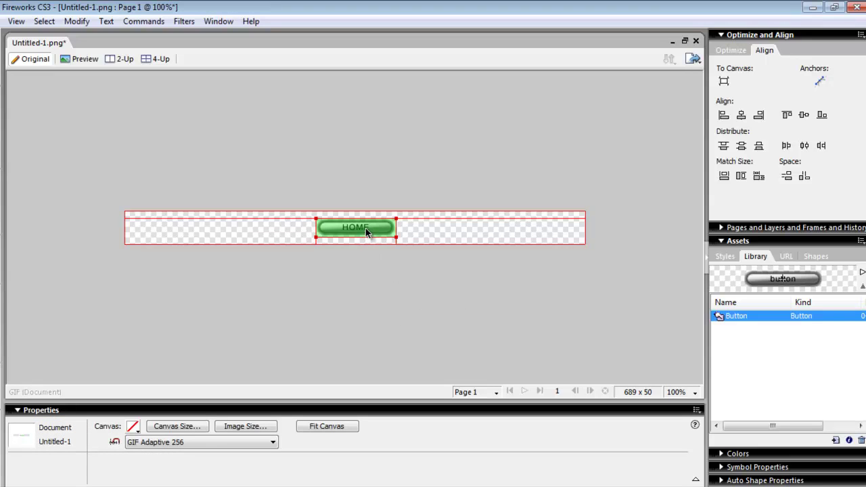
Move HOME to the left end, add four more button instances in a row, and select all five
left_click_drag(365, 228, 191, 228)
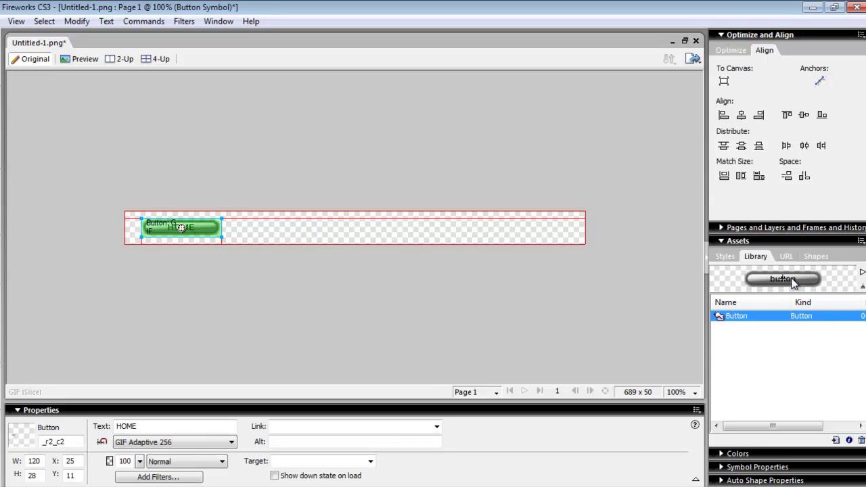
mouse_move(793, 283)
left_mouse_down()
mouse_move(548, 284)
mouse_move(290, 240)
mouse_move(284, 230)
mouse_move(298, 230)
left_mouse_up()
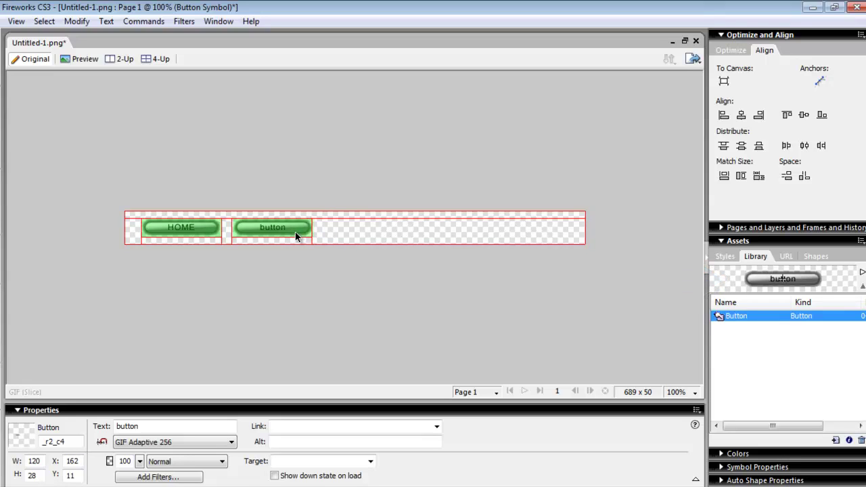
left_click_drag(802, 287, 367, 231)
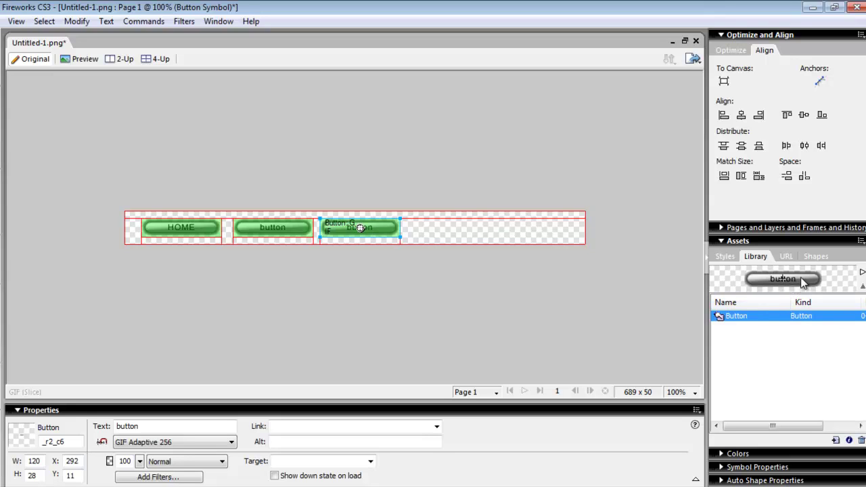
left_click_drag(803, 283, 446, 229)
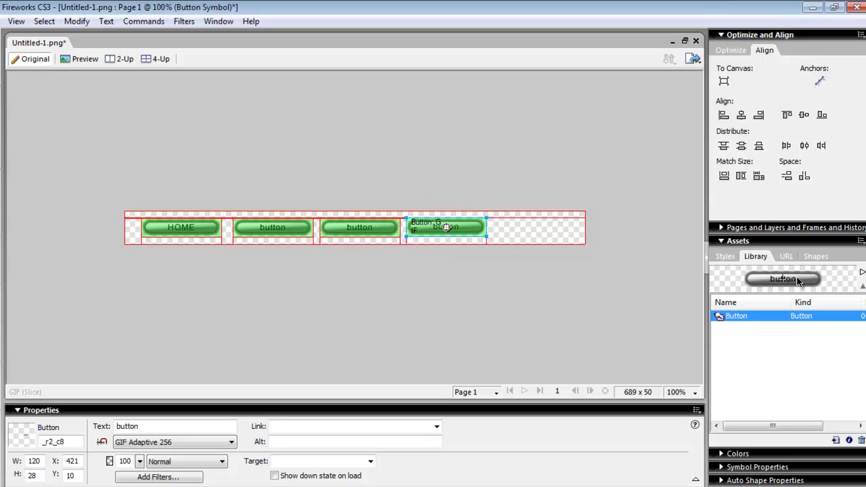
left_click_drag(798, 281, 538, 230)
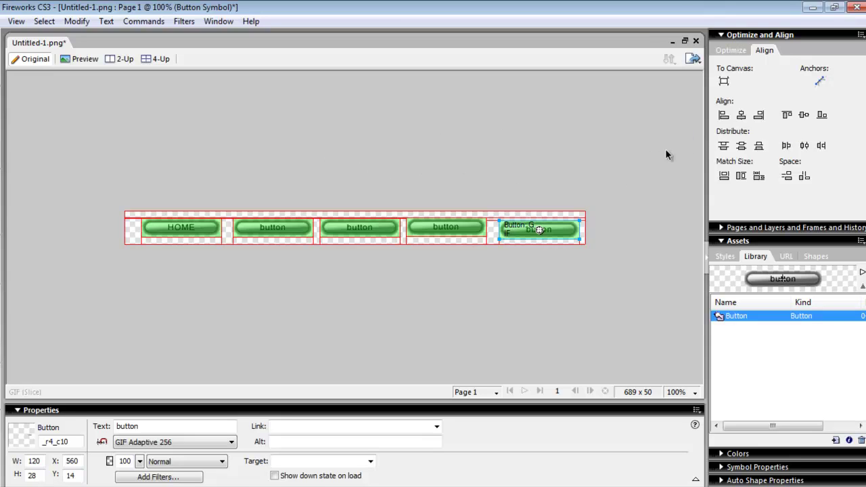
left_click_drag(94, 152, 661, 288)
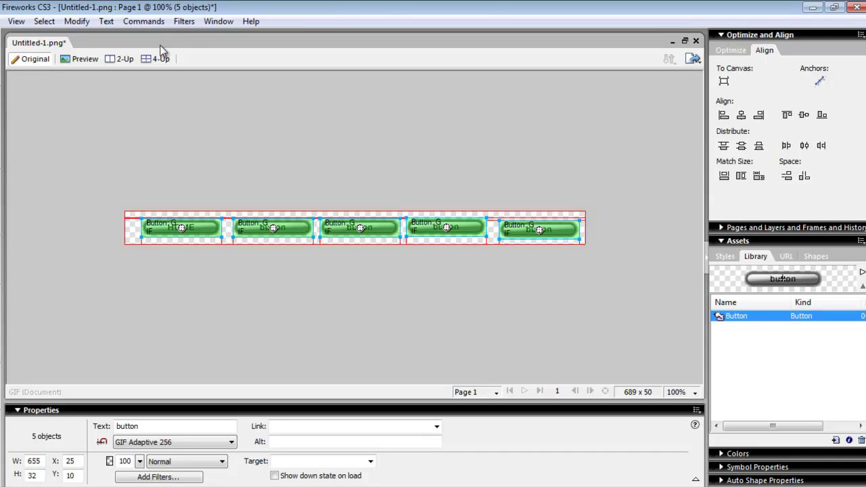
Using the Align panel, top-align the five buttons and distribute their centres horizontally
left_click(219, 22)
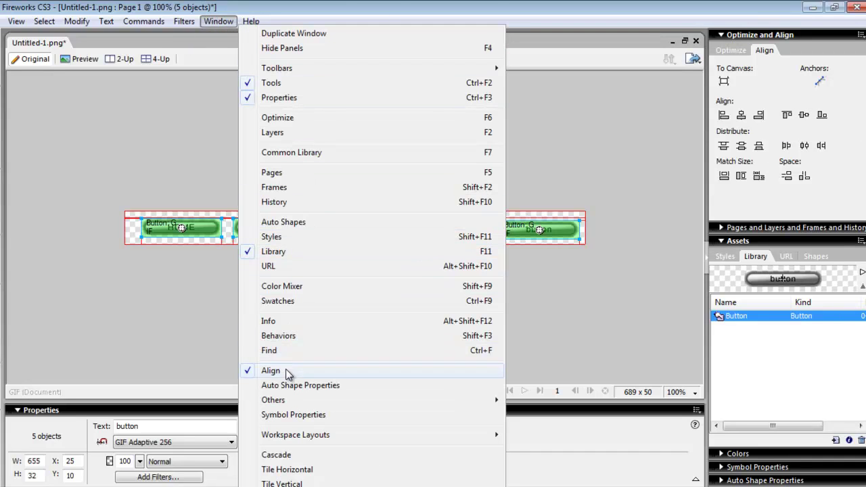
left_click(190, 133)
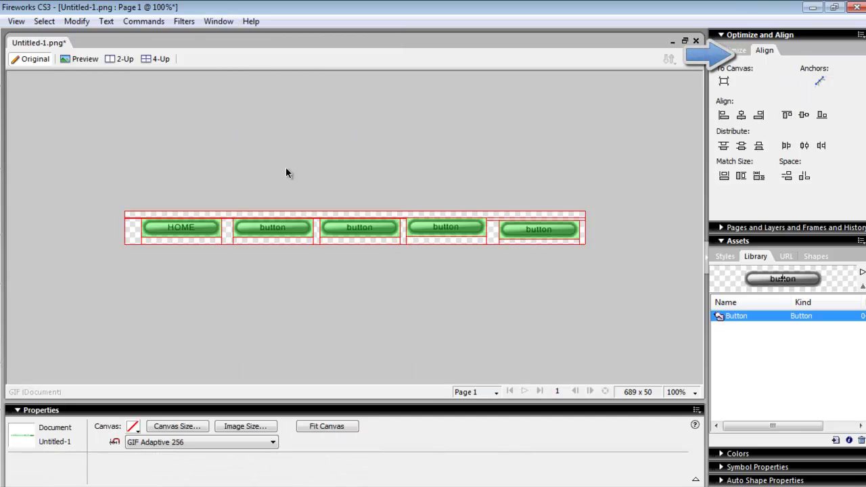
left_click_drag(115, 163, 635, 314)
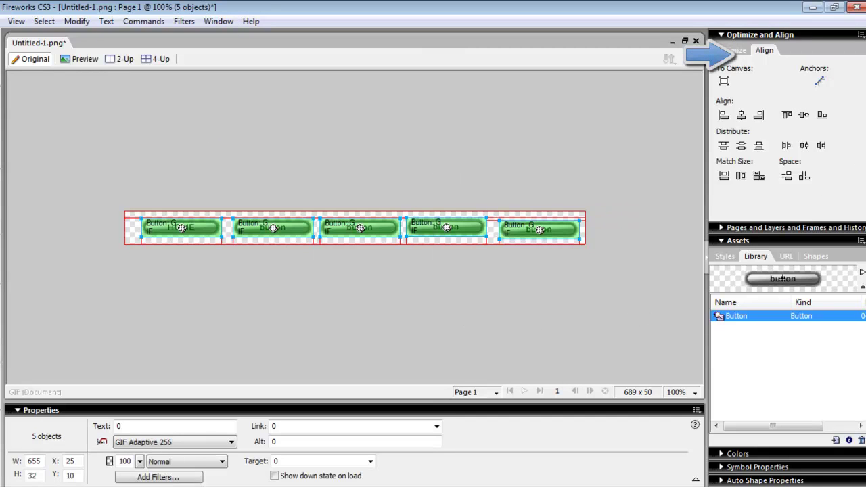
left_click(787, 116)
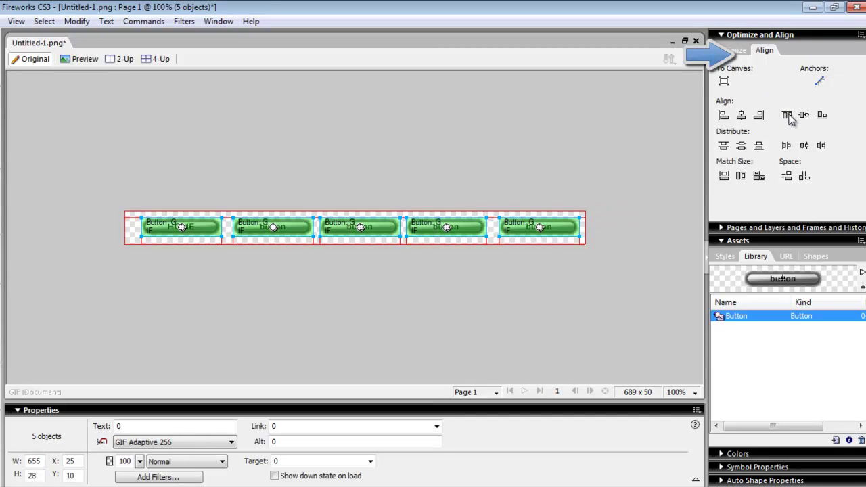
left_click(805, 147)
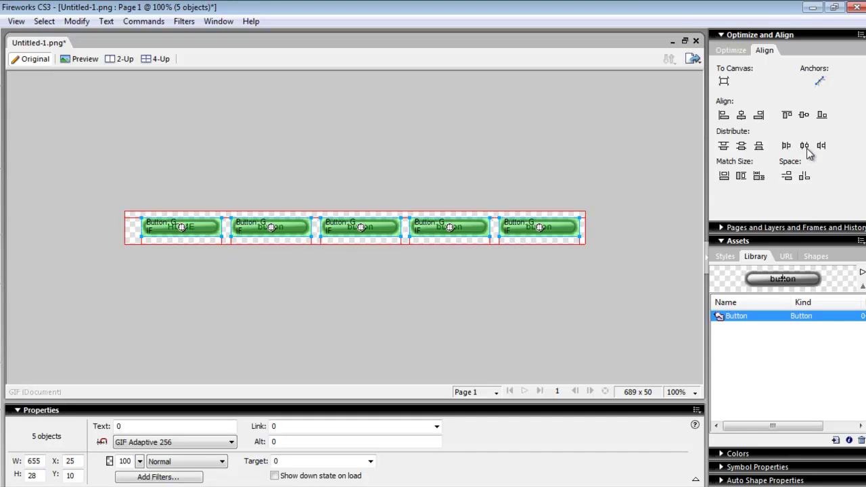
left_click(301, 137)
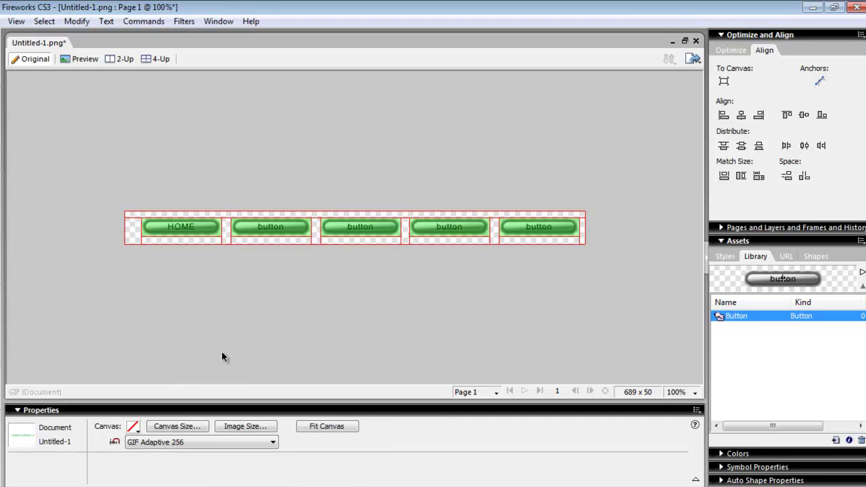
Replace the 'button' label text with BIO on the second button and GALLERY on the third
left_click(280, 228)
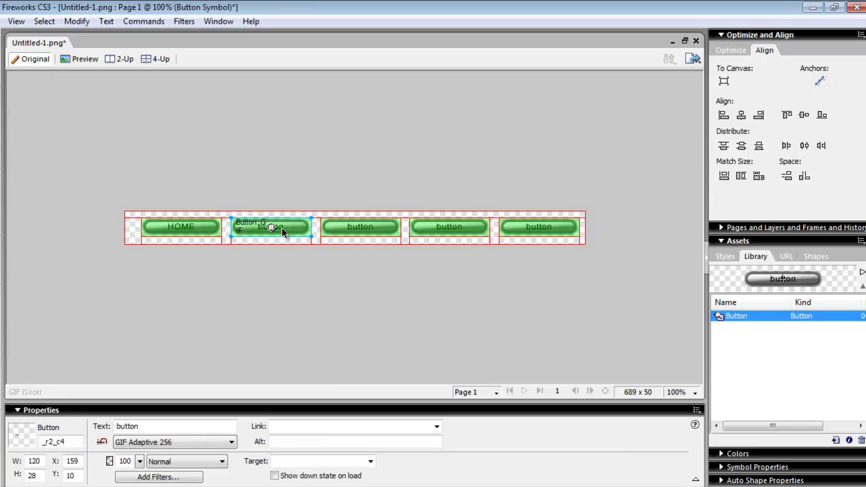
left_click_drag(156, 426, 71, 429)
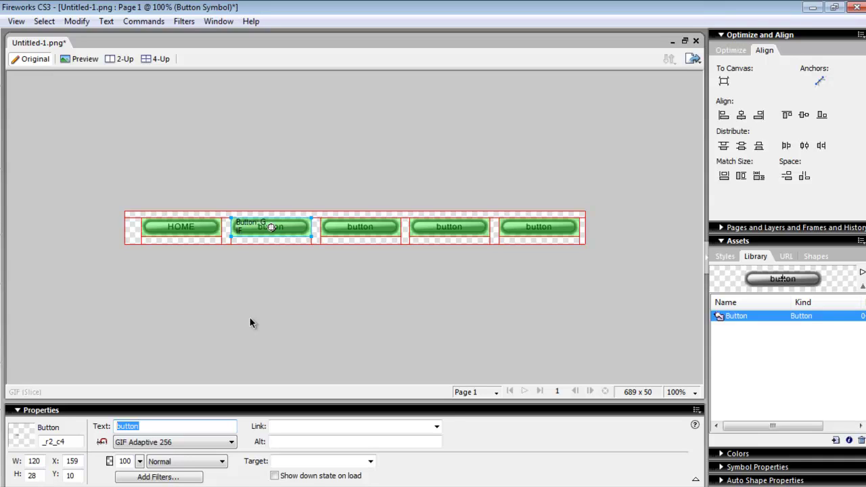
type("BIO")
key("Return")
left_click(368, 227)
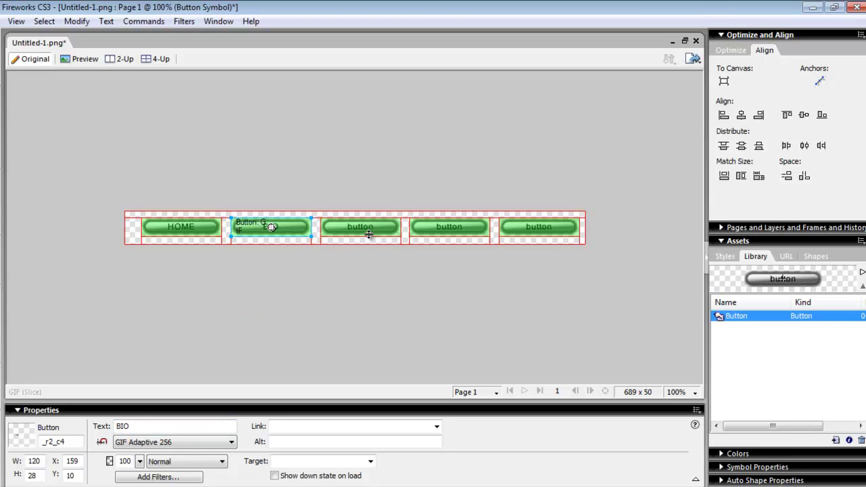
double_click(145, 426)
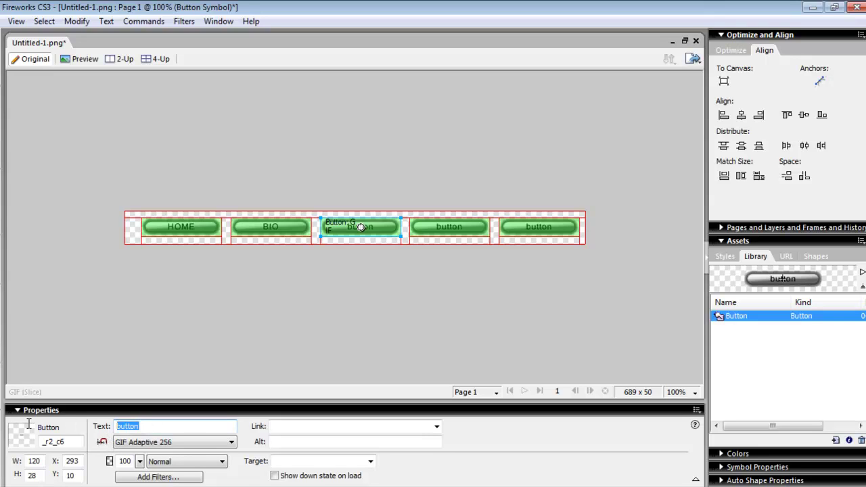
type("GALLERY")
left_click(277, 321)
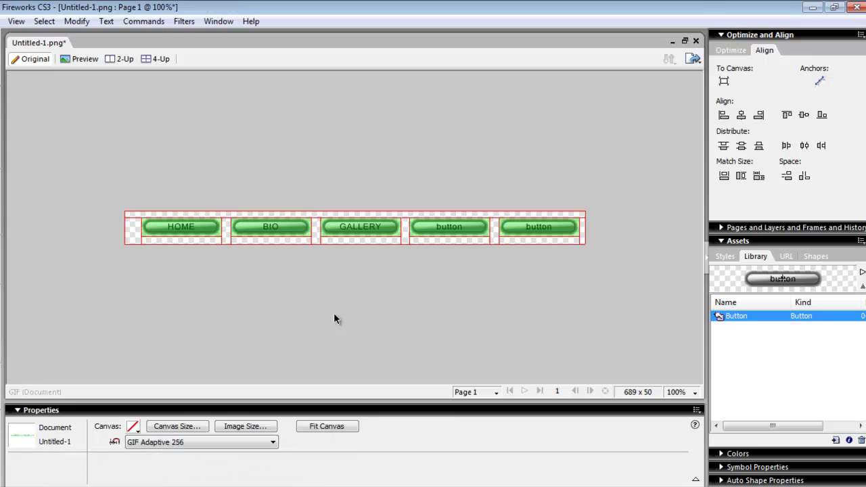
Relabel the fourth button VIDEO, fixing the misspelled text
left_click(434, 230)
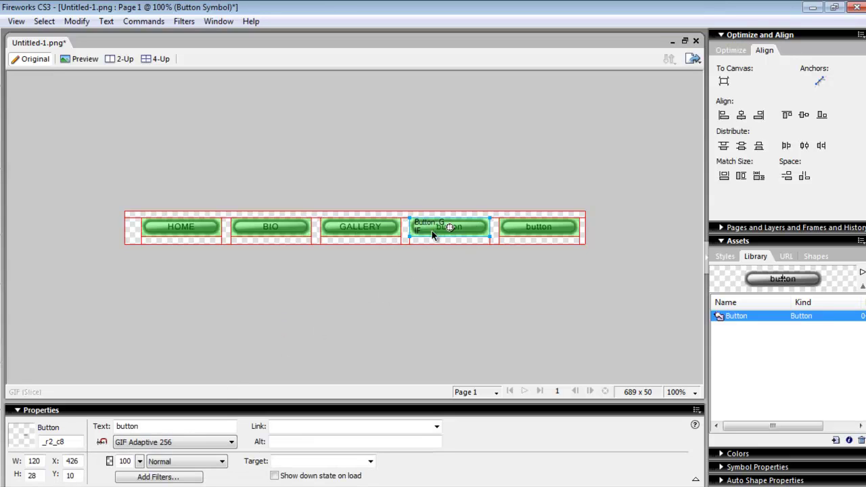
double_click(147, 426)
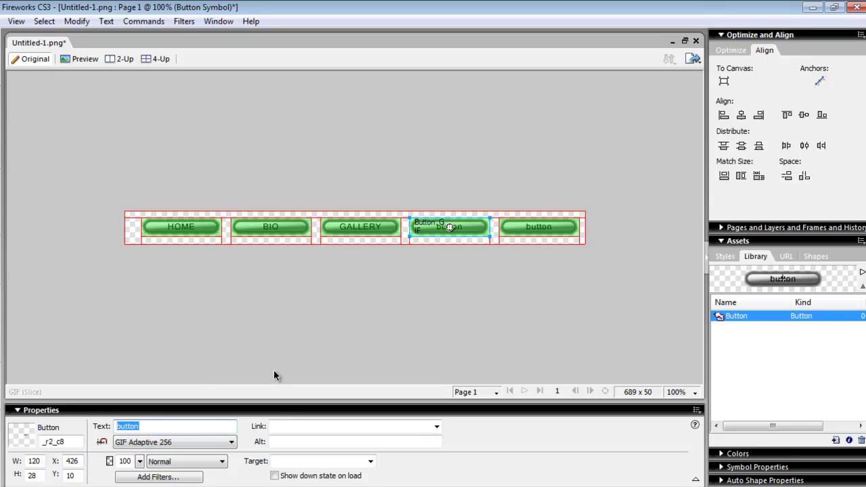
type("VIODEO")
key("BackSpace")
key("BackSpace")
key("BackSpace")
key("BackSpace")
key("BackSpace")
type("EDIO")
key("BackSpace")
key("BackSpace")
key("BackSpace")
key("BackSpace")
type("IDEO")
left_click(452, 289)
Relabel the fifth button CONTACT and return to the document
left_click(551, 227)
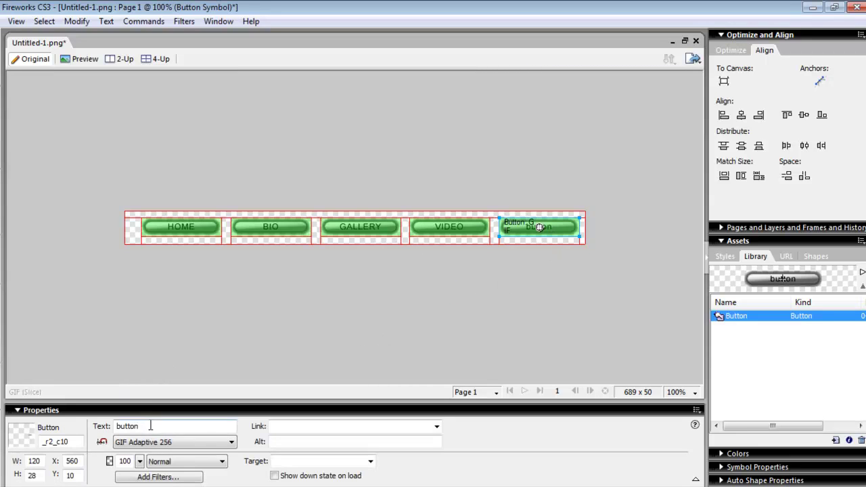
double_click(145, 425)
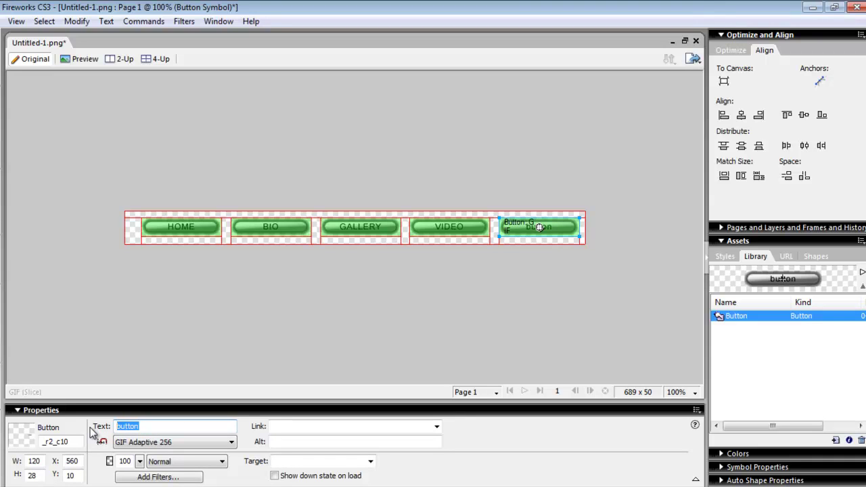
type("CONTACT")
key("Return")
double_click(346, 205)
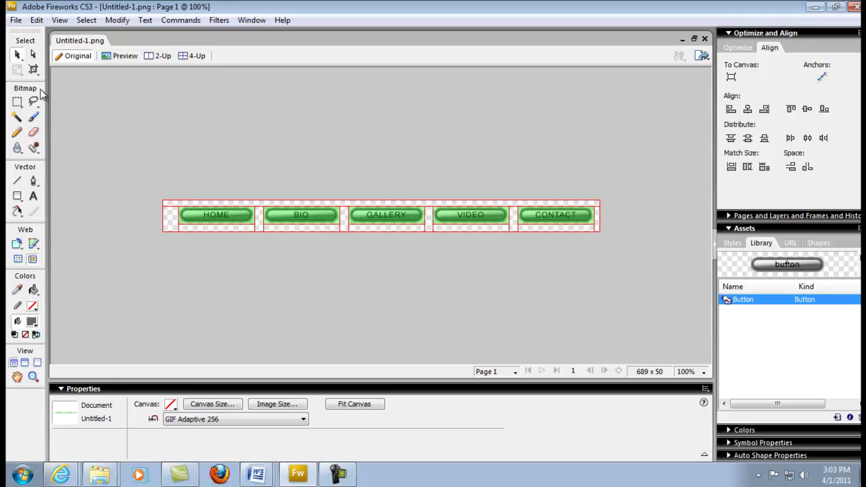
Open the File menu to reach the Export command
left_click(16, 20)
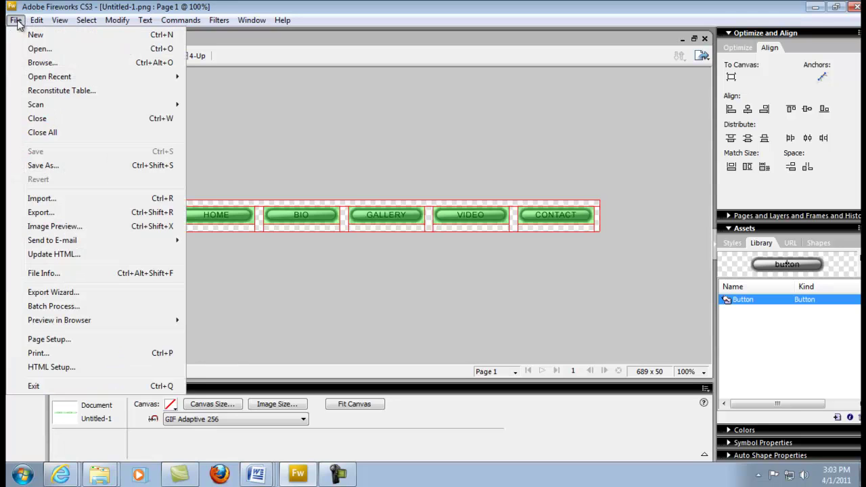
Create a desktop folder named boone and save the MENUBAR HTML and images export into it
left_click(40, 212)
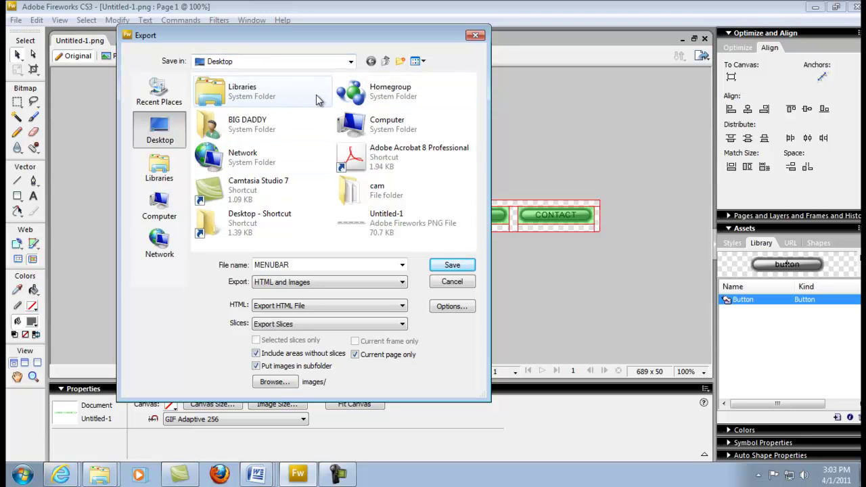
left_click(400, 62)
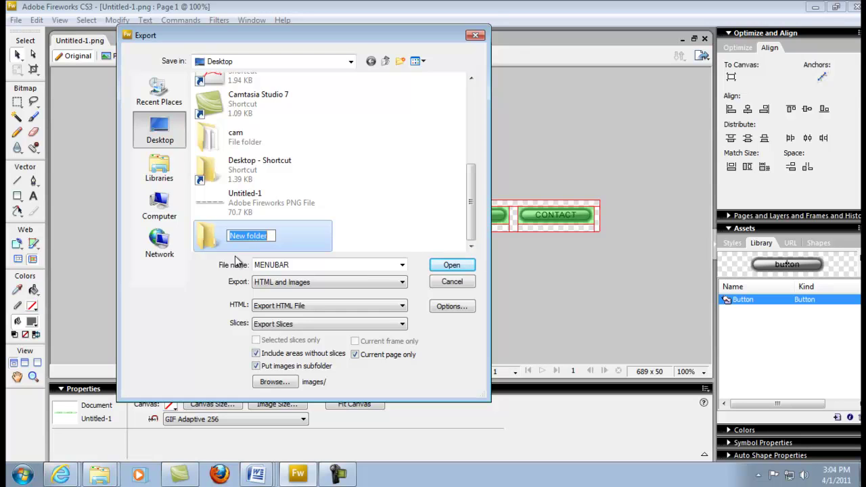
type("boone")
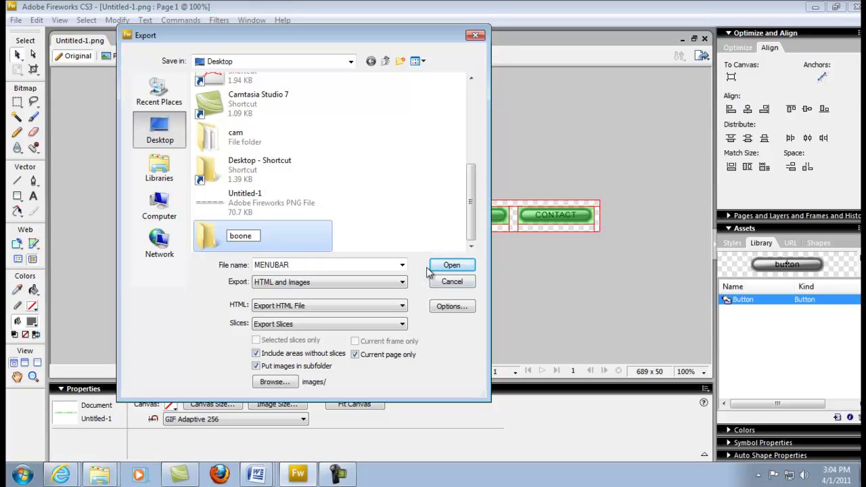
left_click(452, 267)
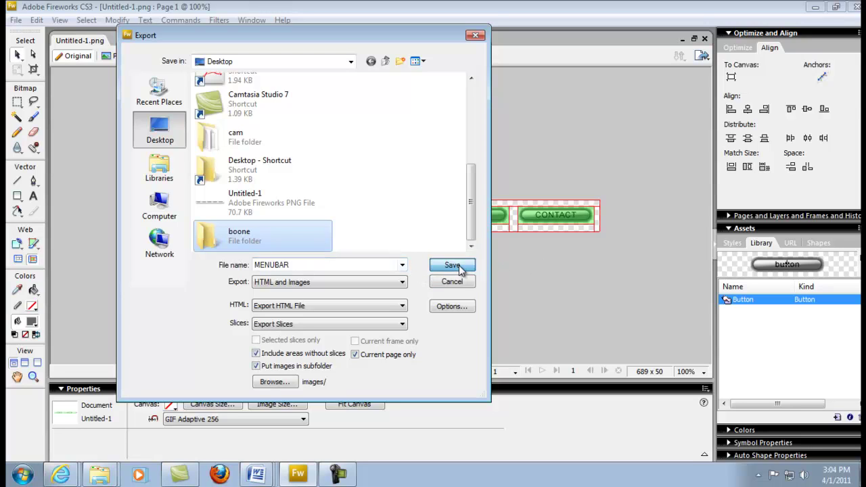
left_click(452, 266)
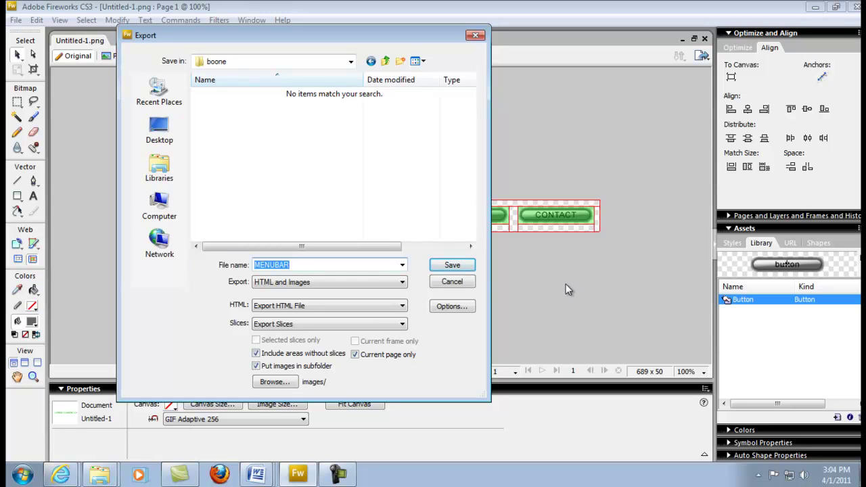
left_click(461, 268)
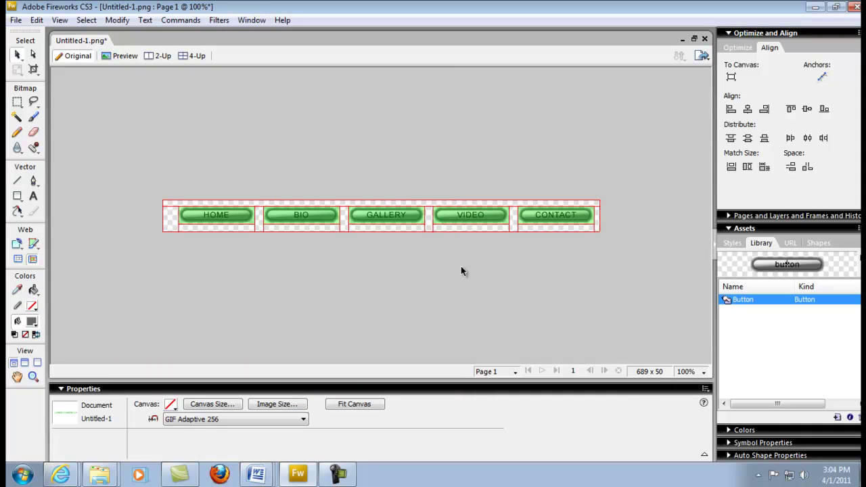
Minimize Fireworks and open the boone folder on the desktop
left_click(813, 8)
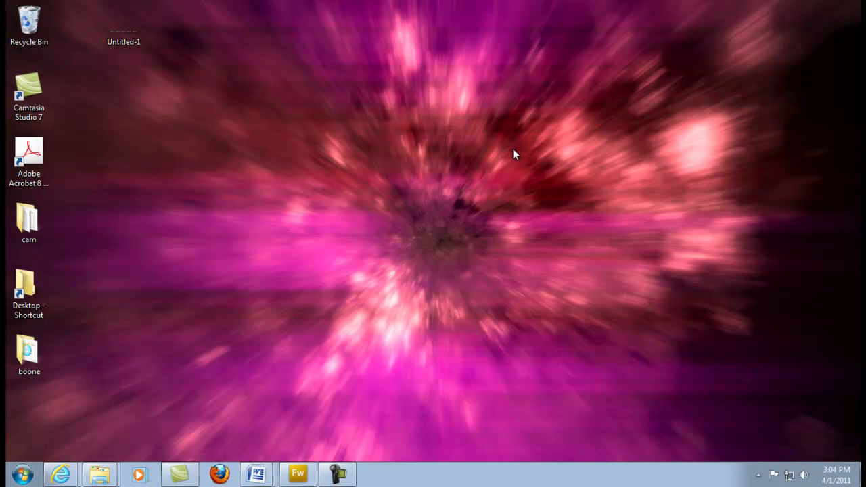
left_click_drag(511, 157, 450, 171)
double_click(451, 157)
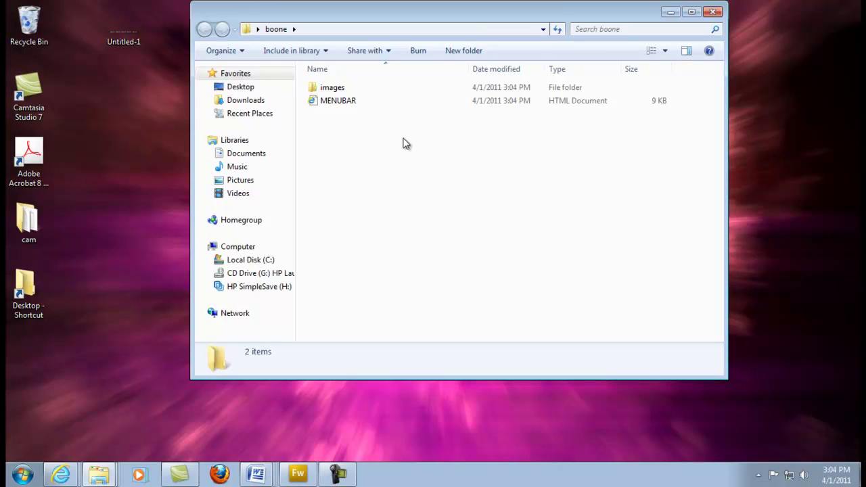
Check the exported images subfolder, then return to boone and select the MENUBAR HTML document
double_click(340, 90)
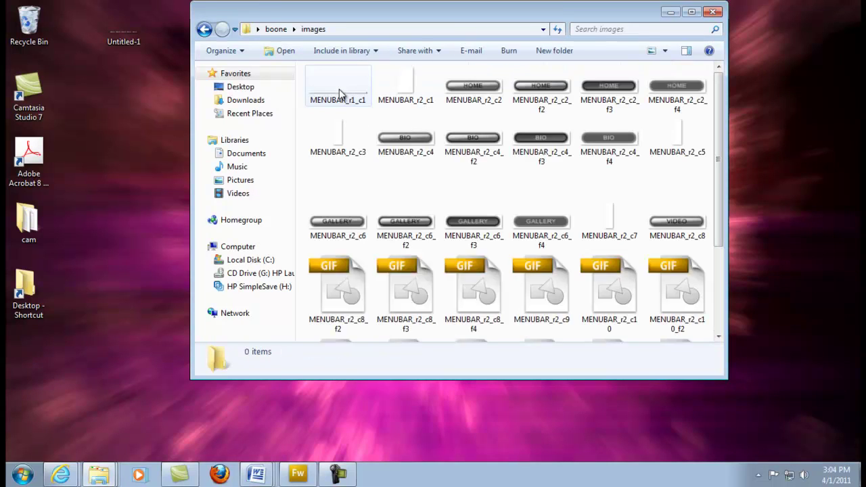
left_click(204, 29)
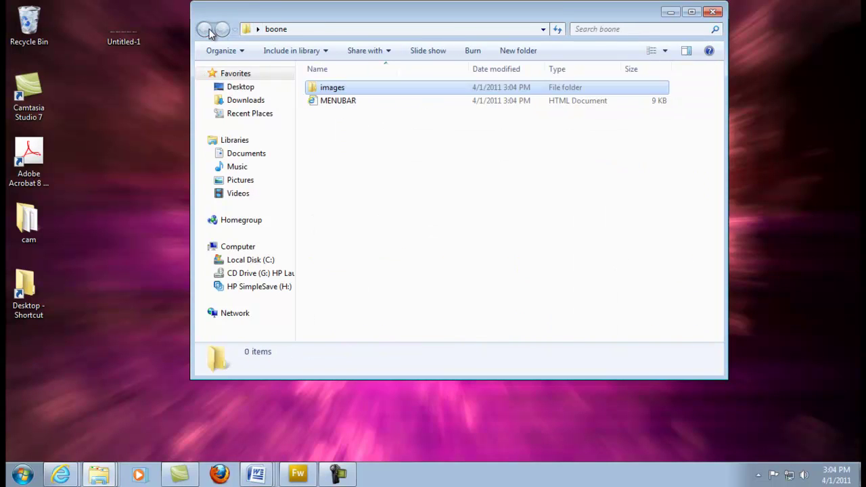
left_click(331, 106)
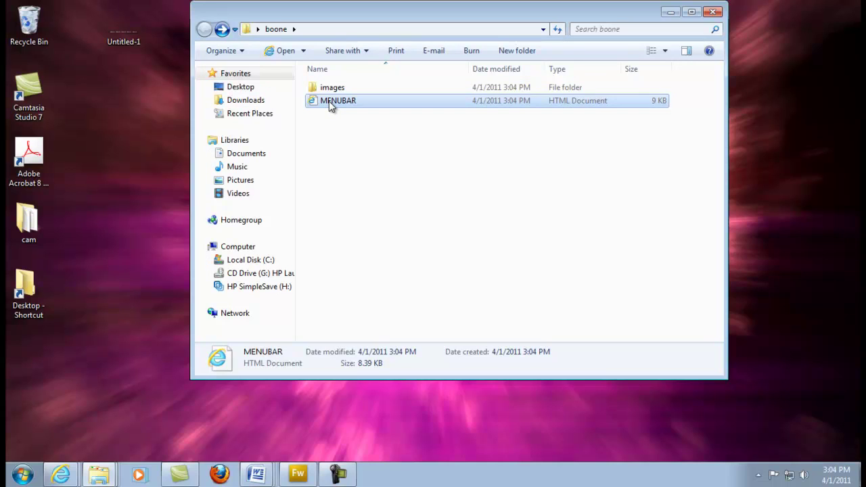
Open MENUBAR.htm in Internet Explorer to preview the HOME, BIO, GALLERY, VIDEO, CONTACT buttons
double_click(330, 103)
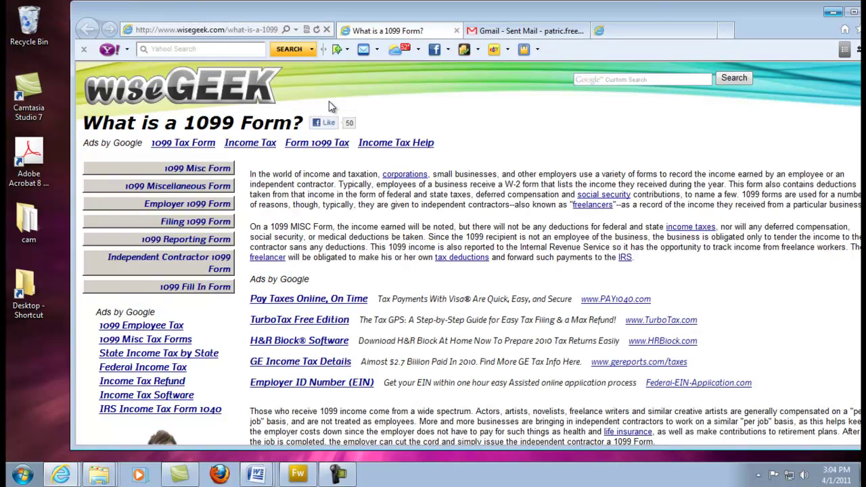